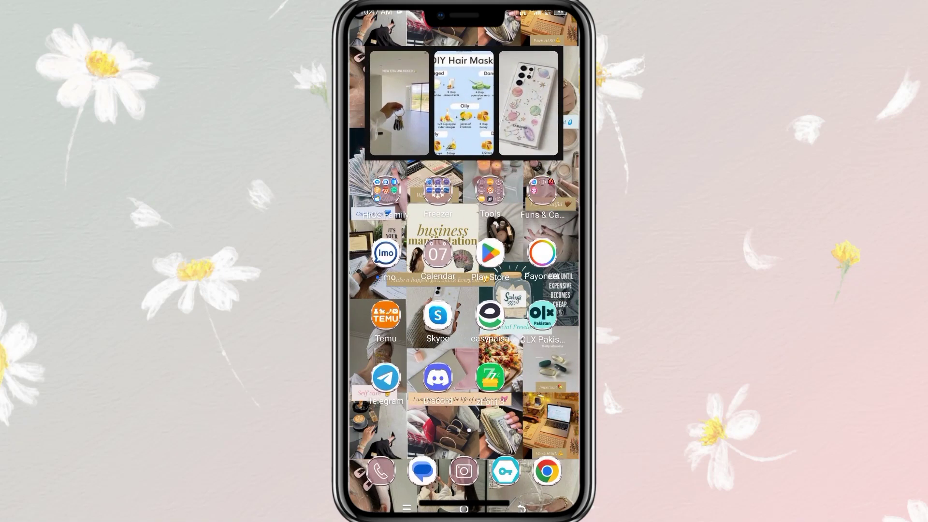
- Launch zFont 3 from the home screen to show its font home page with Color Fonts
click(490, 378)
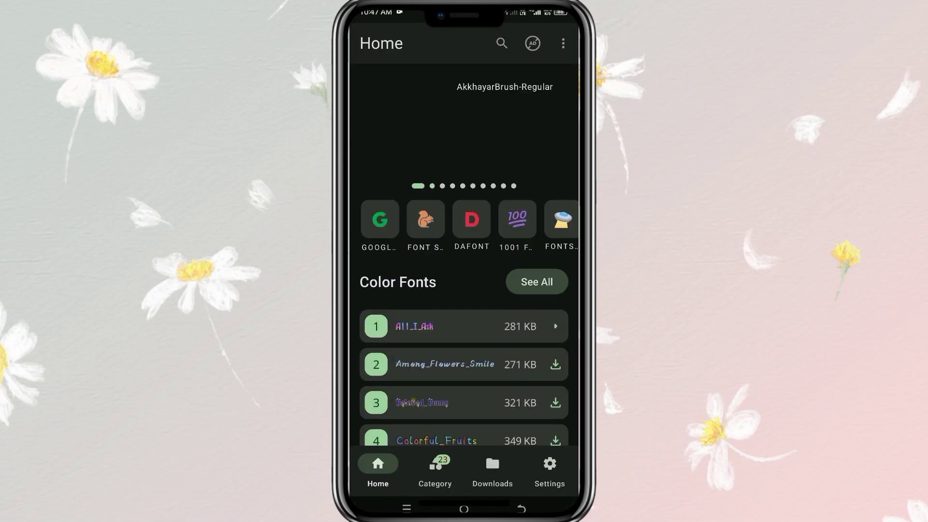
click(502, 44)
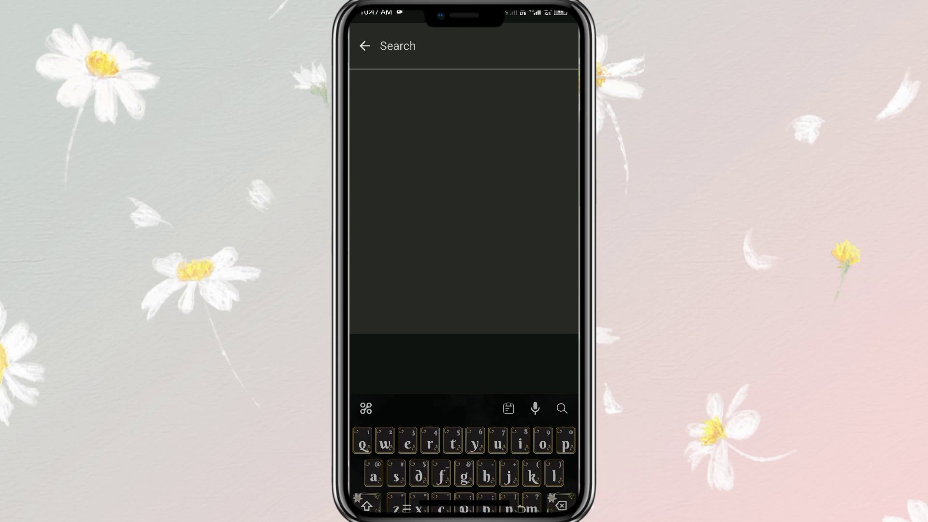
text(mine)
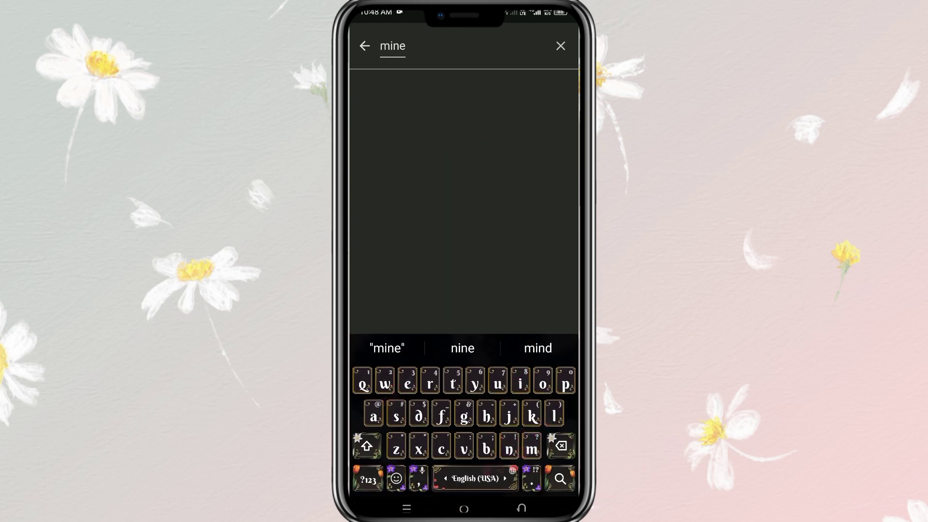
text(craft)
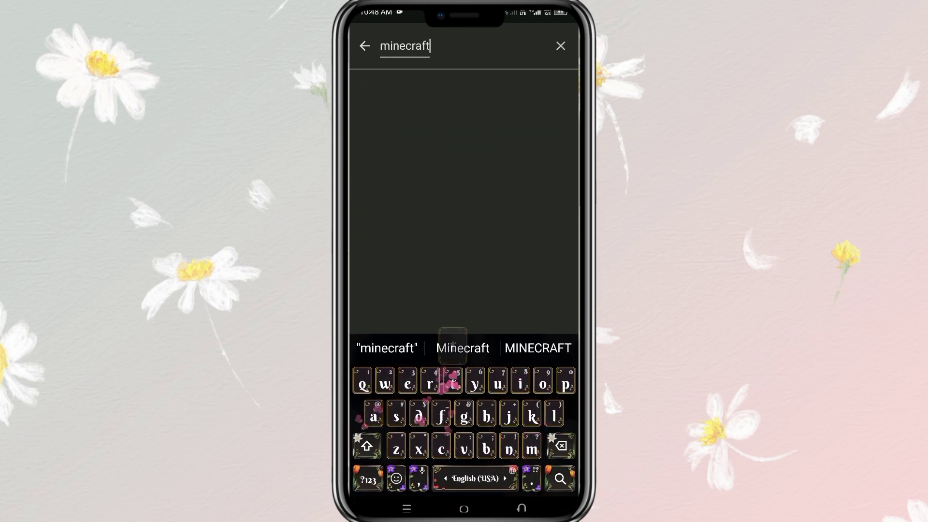
click(462, 348)
click(560, 479)
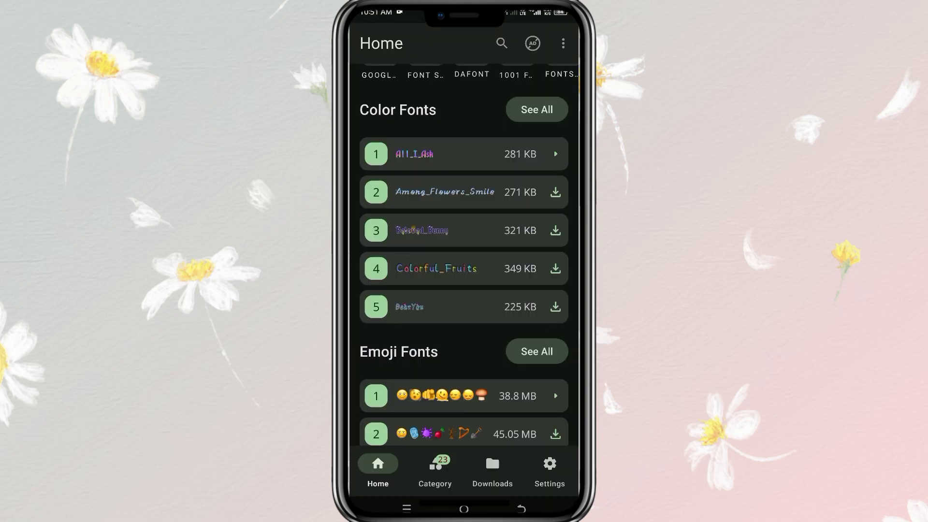
- Leave zFont and search Google for 'minecraft font'
click(464, 509)
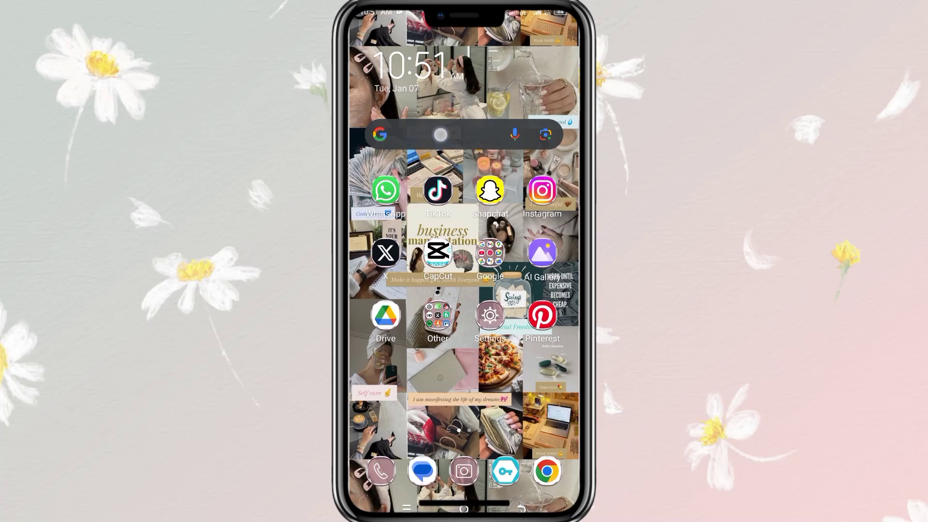
click(440, 134)
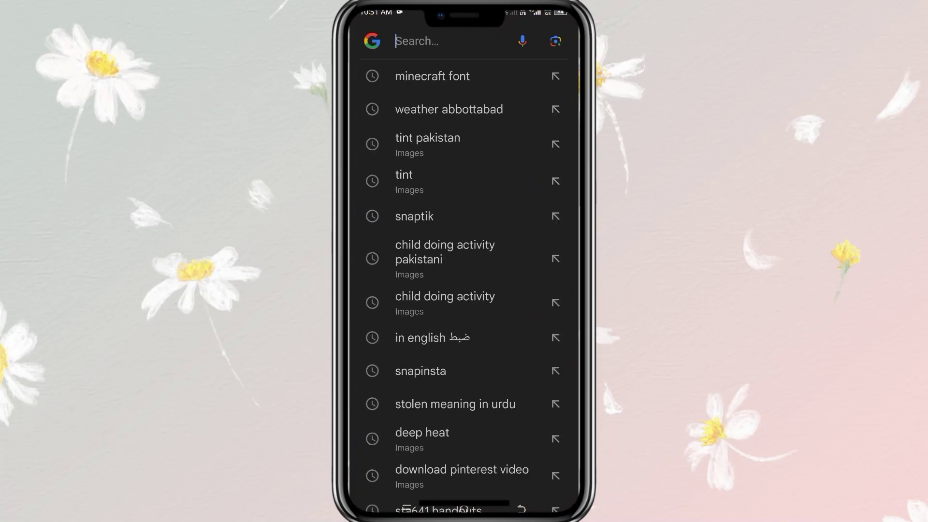
click(472, 65)
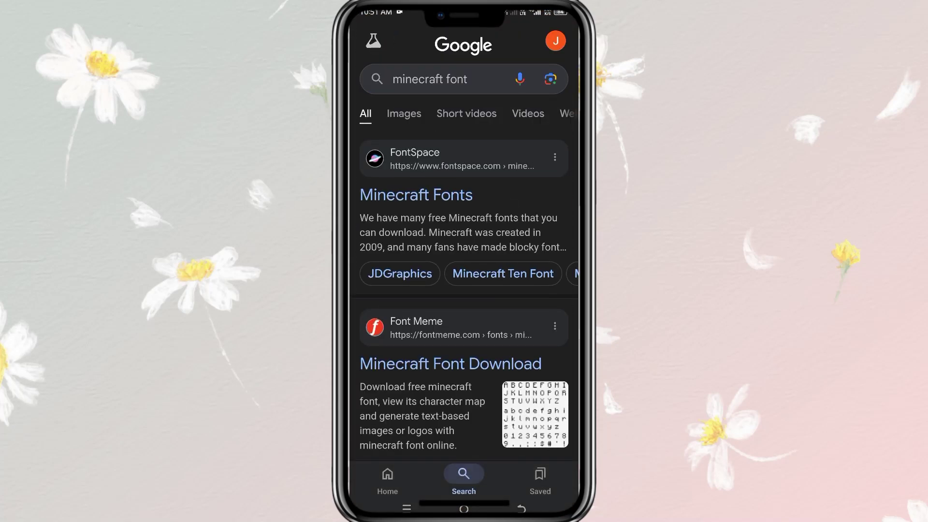
- Download the Minecraft font from Font Meme and return to the home screen apps
click(481, 370)
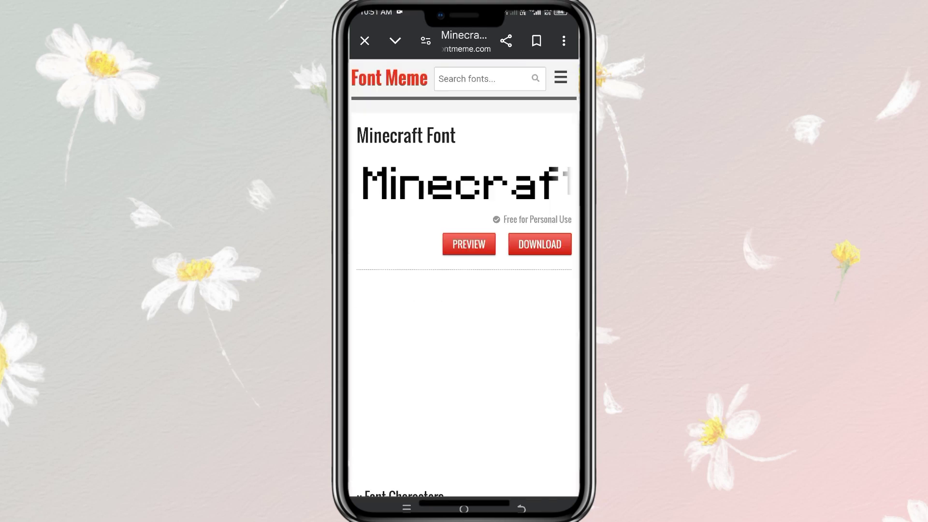
click(540, 244)
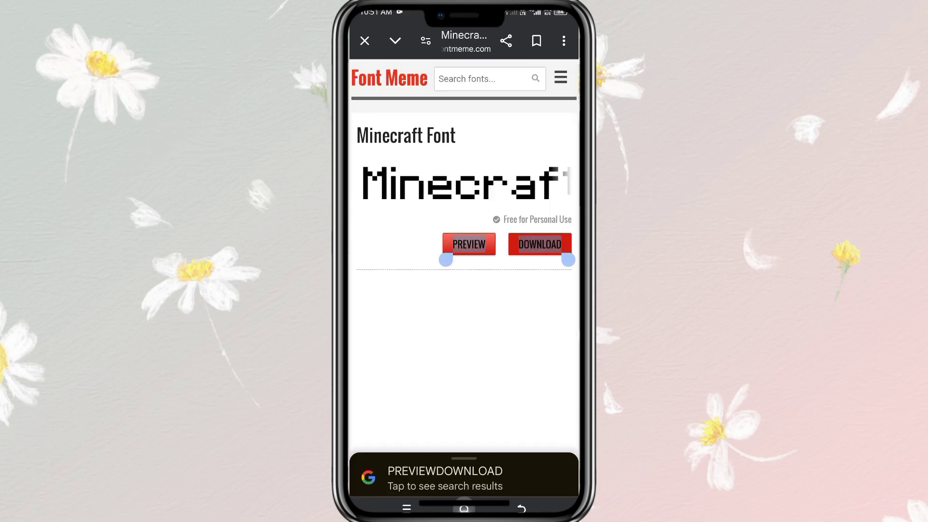
key(Home)
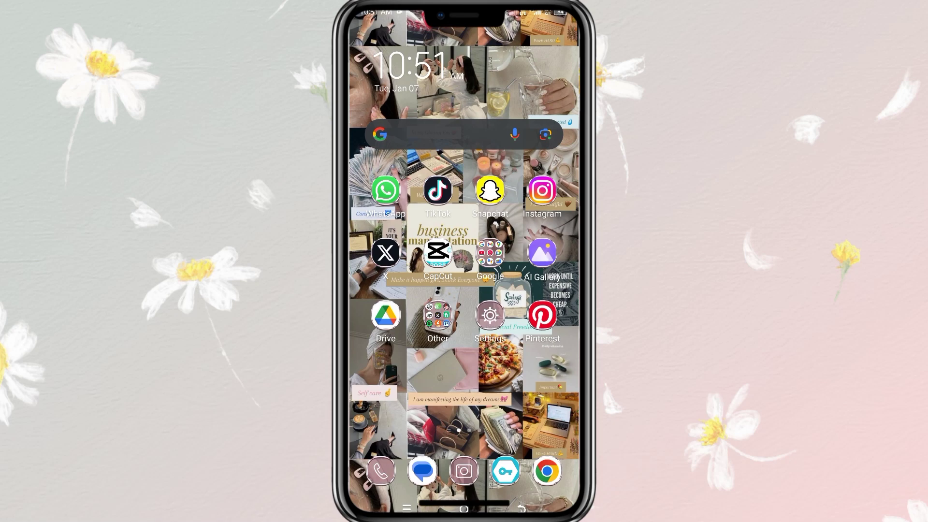
drag(508, 378, 392, 377)
- In zFont's Downloads tab, add a font file from the phone's Downloads folder
click(500, 377)
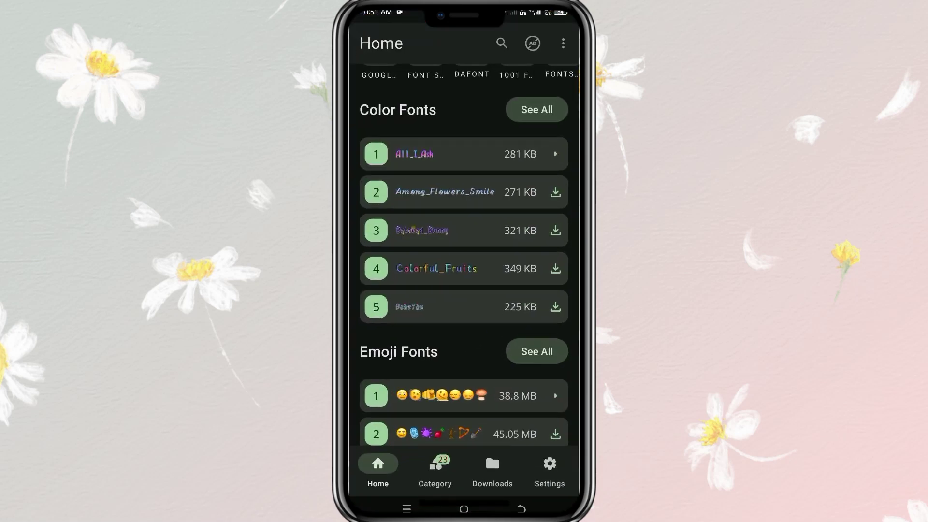
click(492, 471)
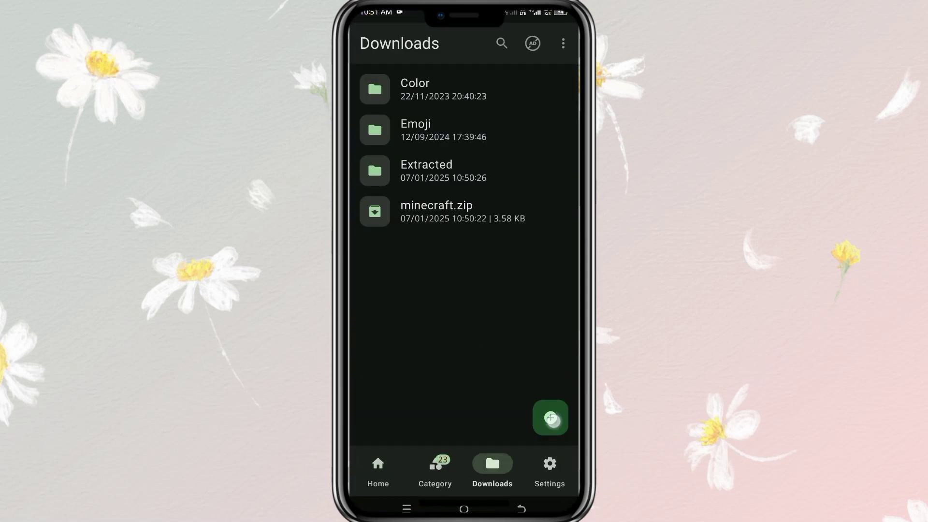
click(551, 417)
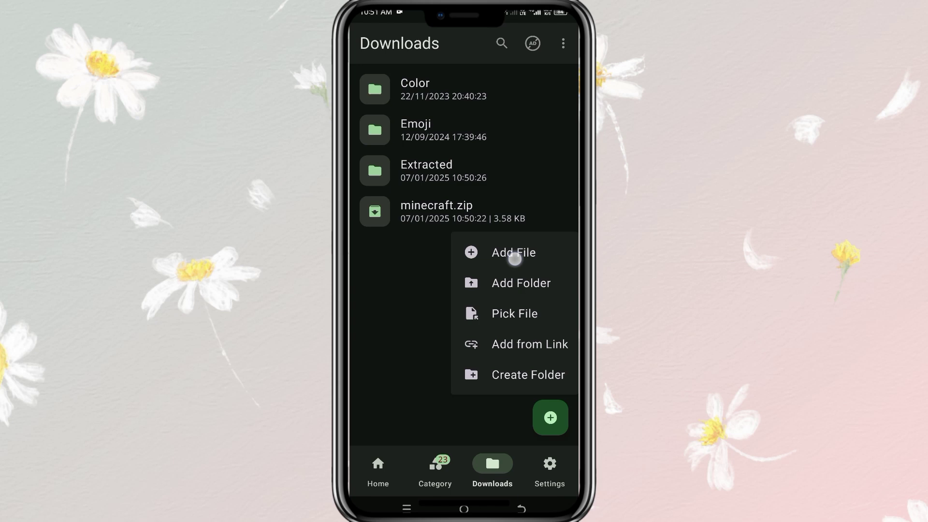
click(513, 253)
click(367, 38)
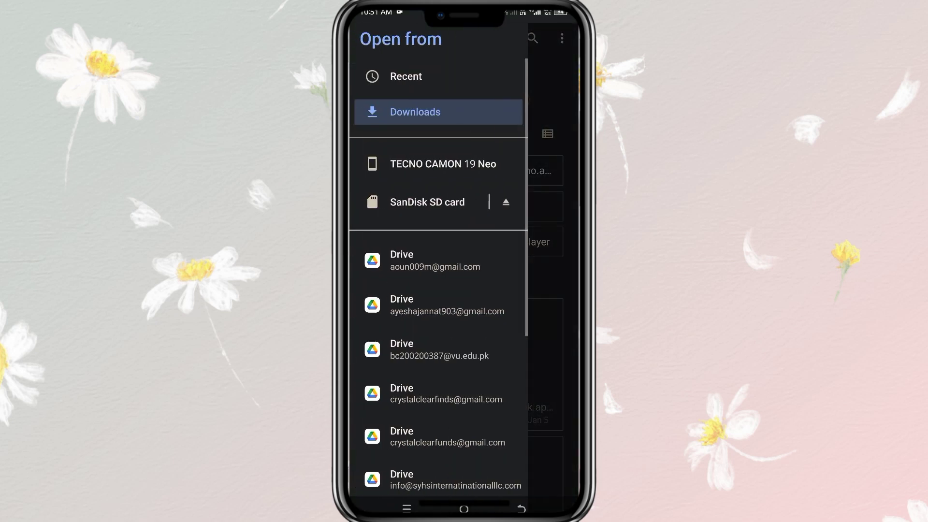
click(441, 110)
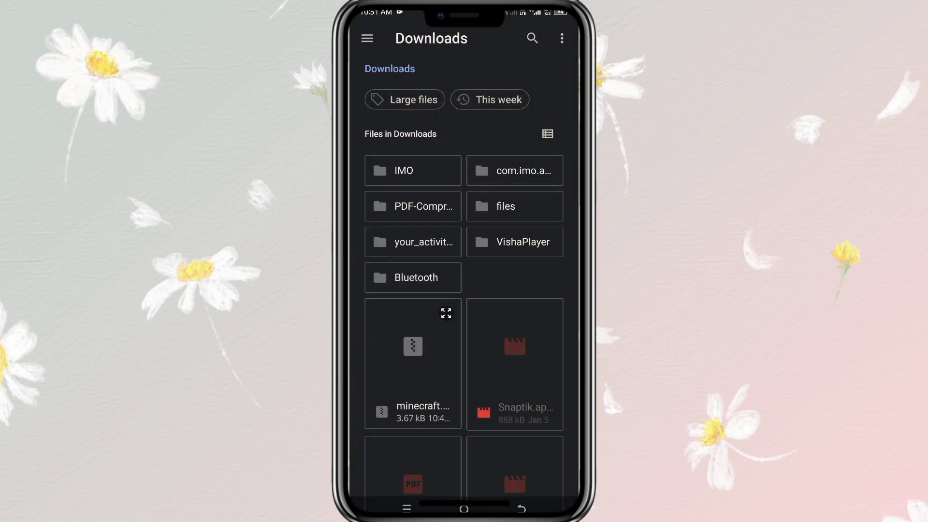
scroll(418, 404, down, 1)
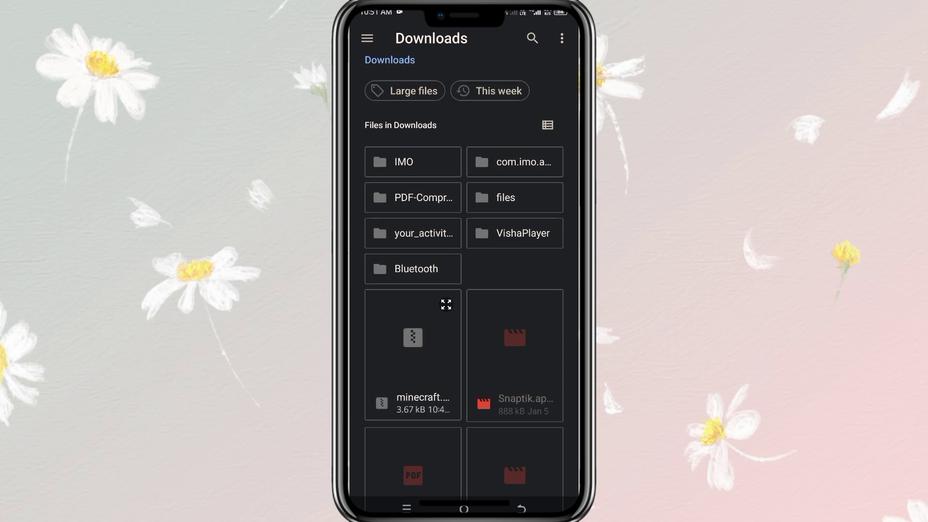
- Import minecraft.zip and extract all its fonts, producing minecraft_font.ttf
click(413, 352)
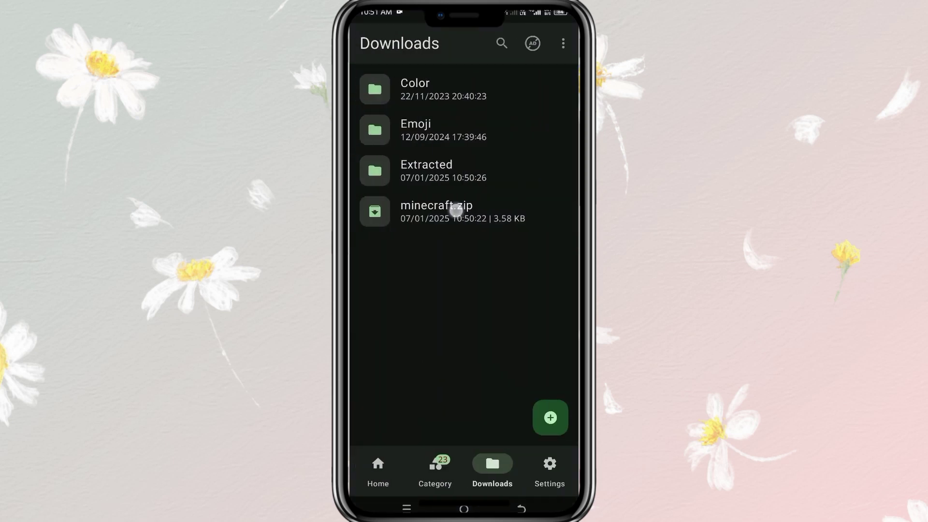
click(457, 209)
click(512, 300)
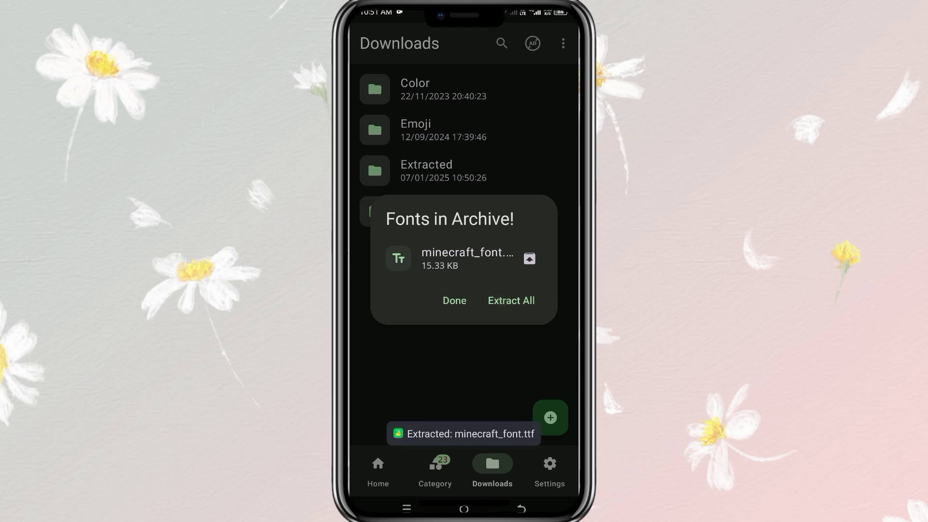
click(457, 300)
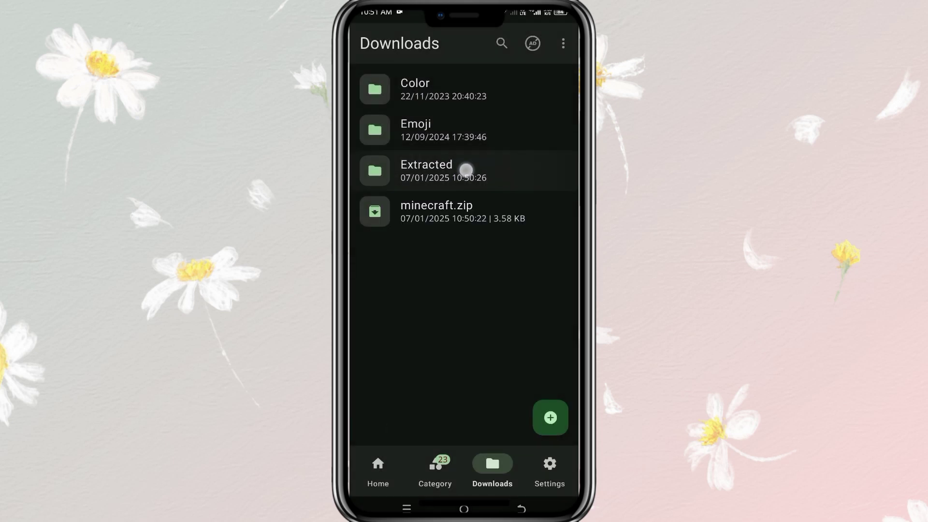
- Open the minecraft.zip folder inside the Extracted folder
right_click(467, 170)
click(464, 171)
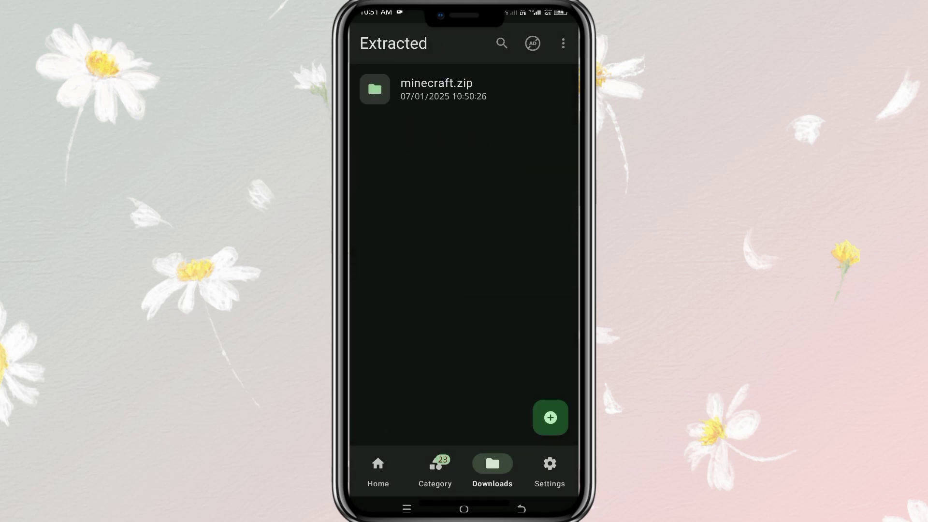
click(513, 86)
- Preview minecraft_font.ttf with sample text 'minecraft', then apply it using Auto (Recommended)
click(512, 89)
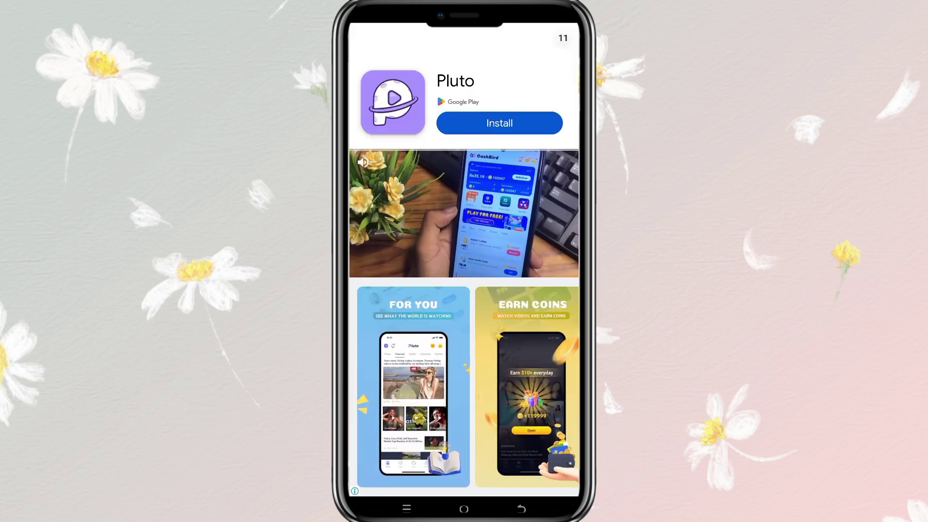
click(474, 95)
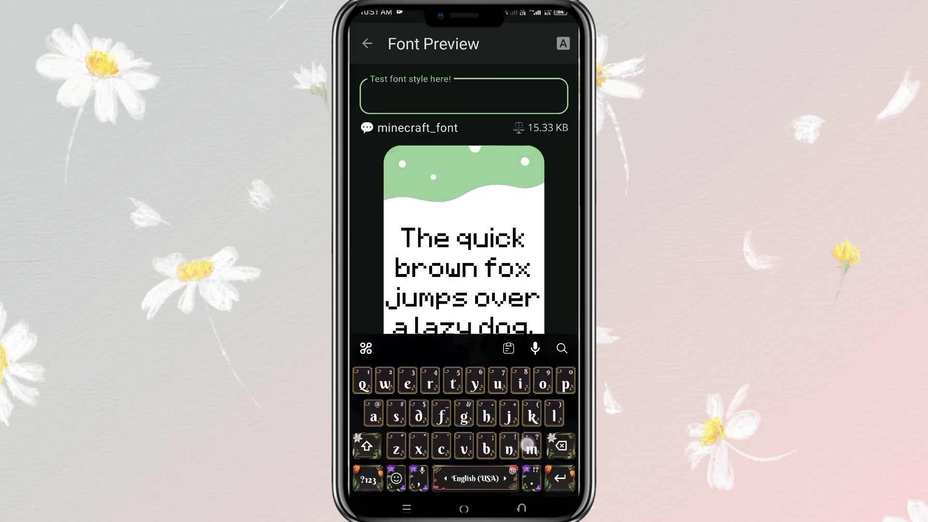
text(minecraft)
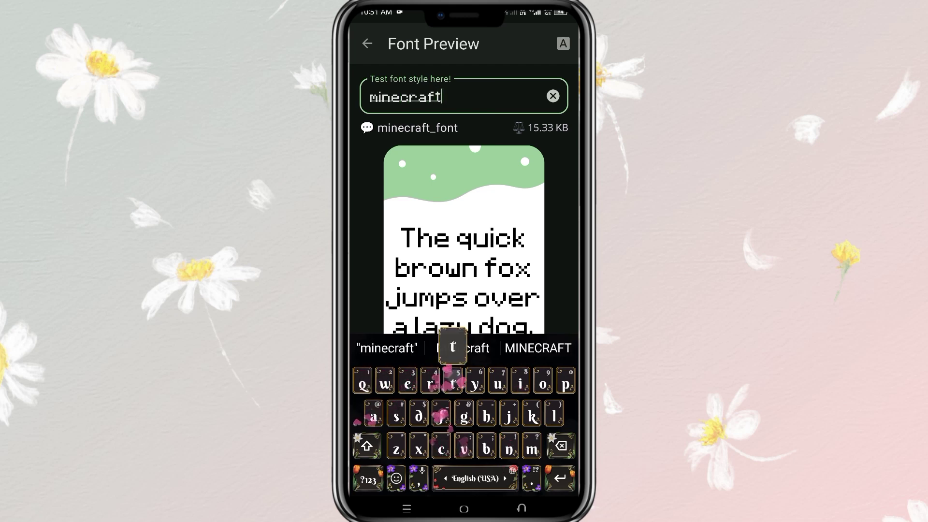
key(Escape)
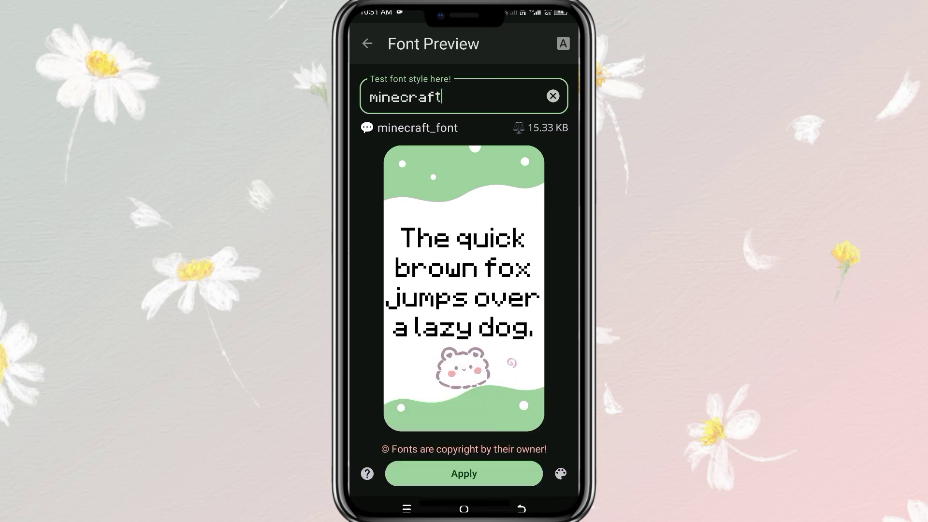
click(477, 472)
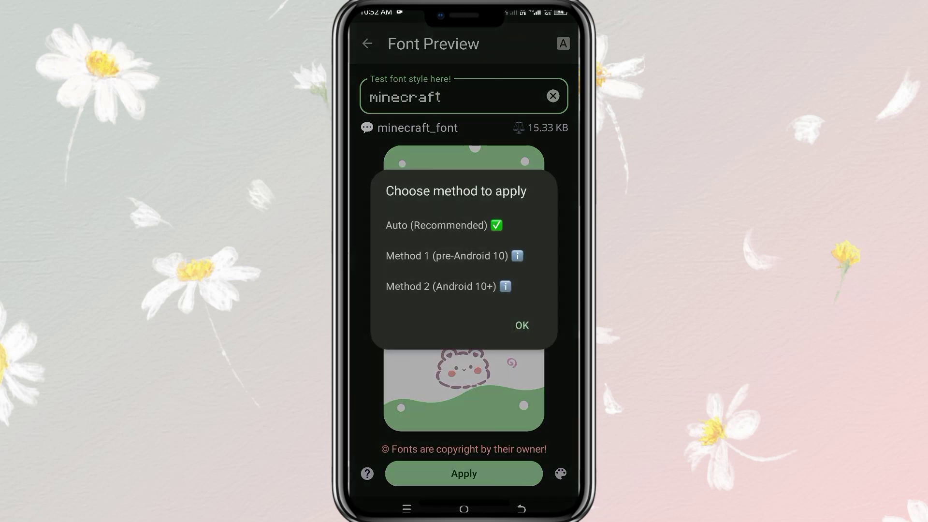
click(522, 325)
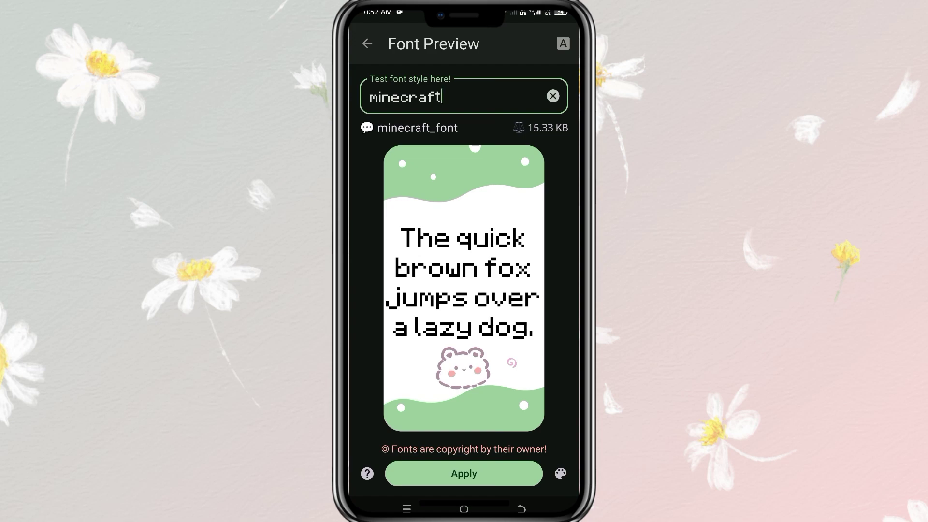